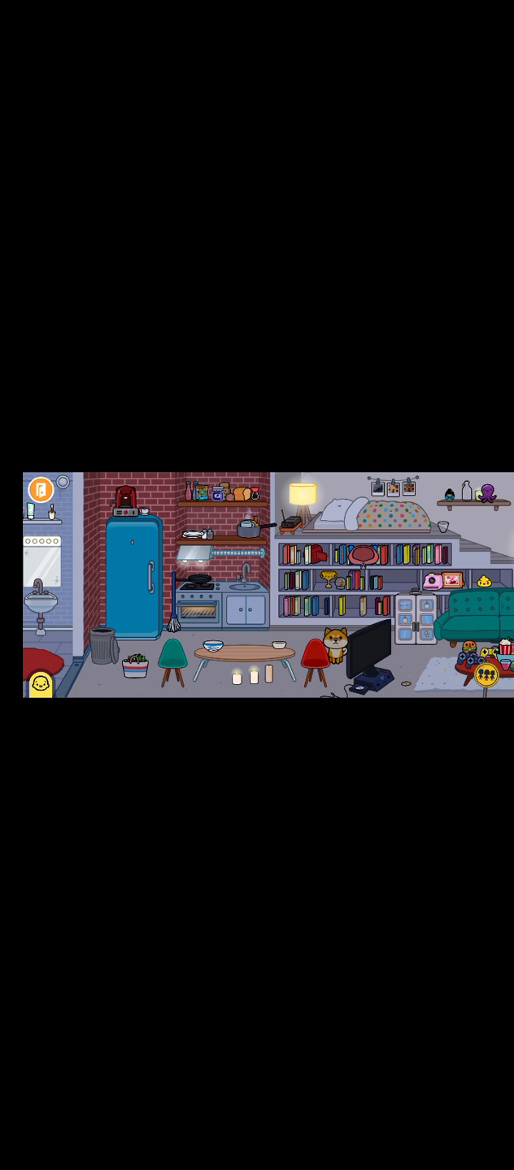
Bring the bathroom into view and switch the apartment's time from night to dusk
mouse_move(228, 585)
mouse_down()
mouse_move(339, 585)
mouse_move(233, 585)
mouse_up()
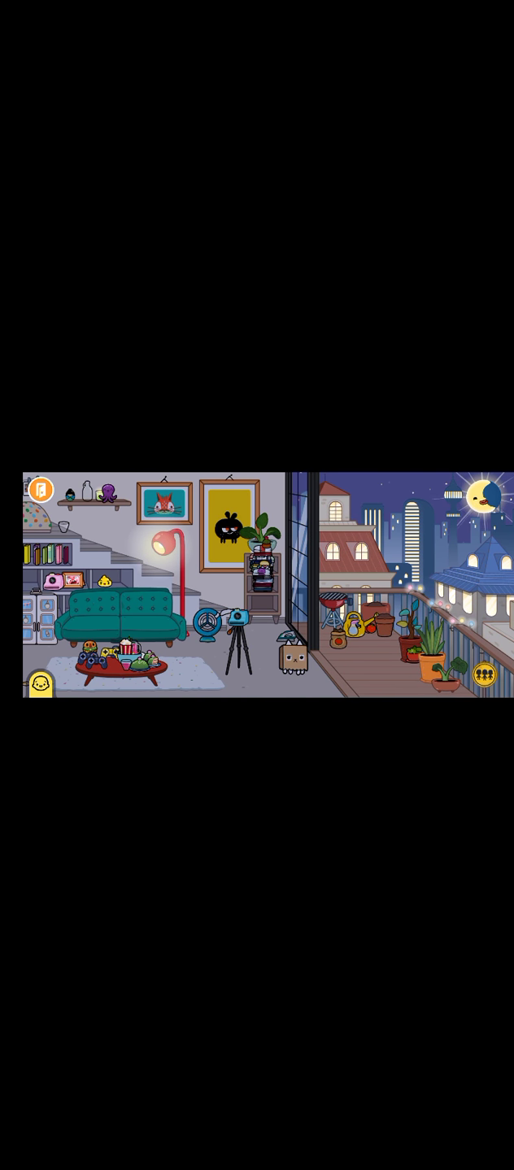
click(487, 495)
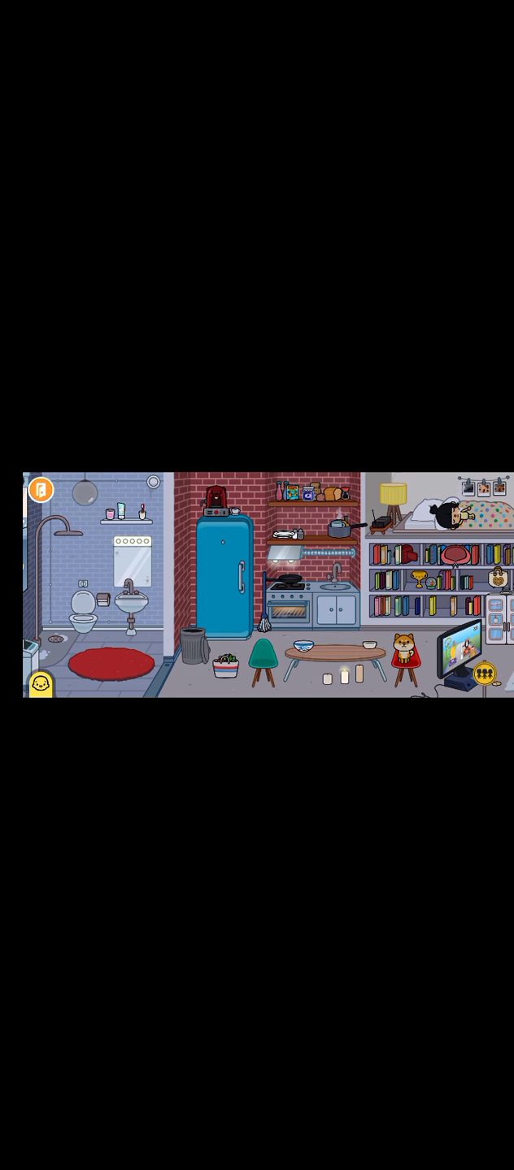
Pan past the loft bed and bathroom to the balcony, then set the time to night
drag(321, 641, 247, 640)
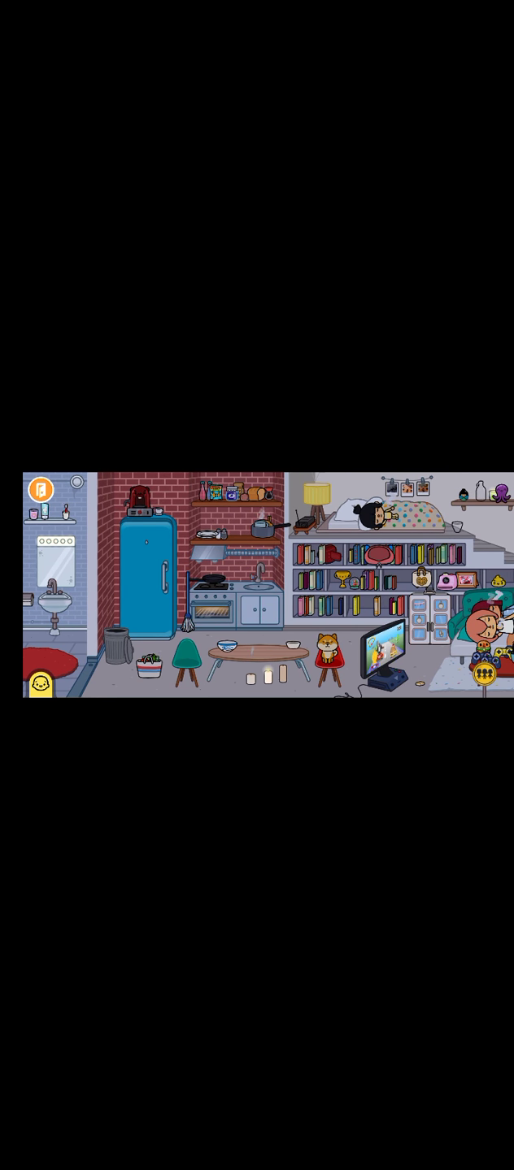
drag(184, 639, 297, 640)
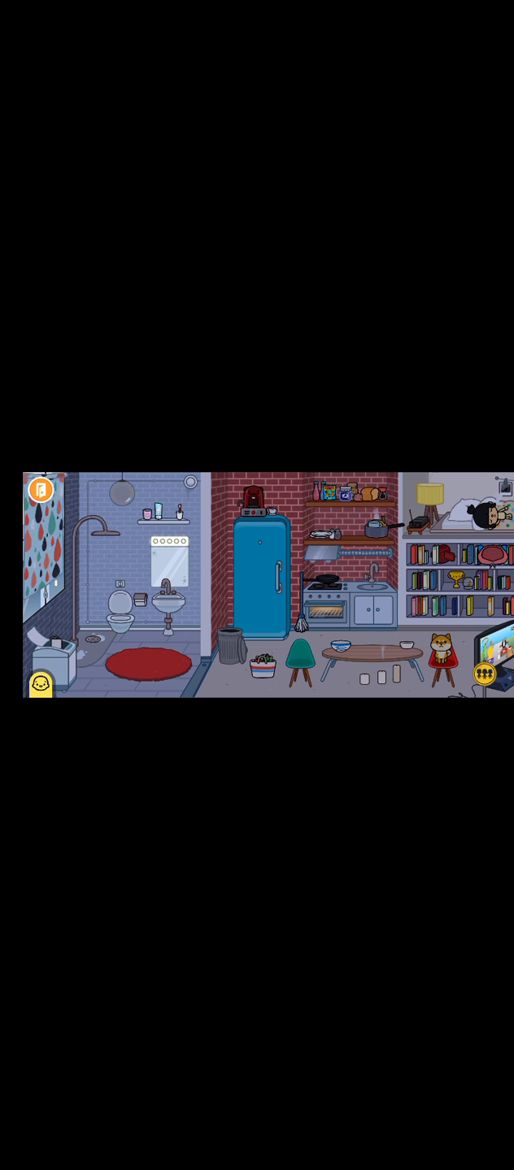
drag(411, 640, 91, 640)
click(486, 495)
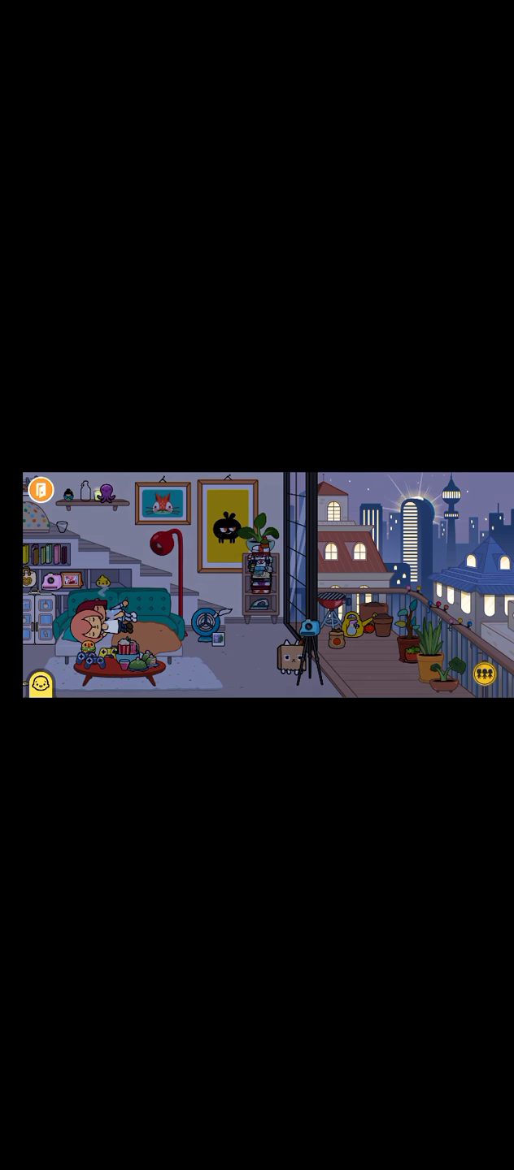